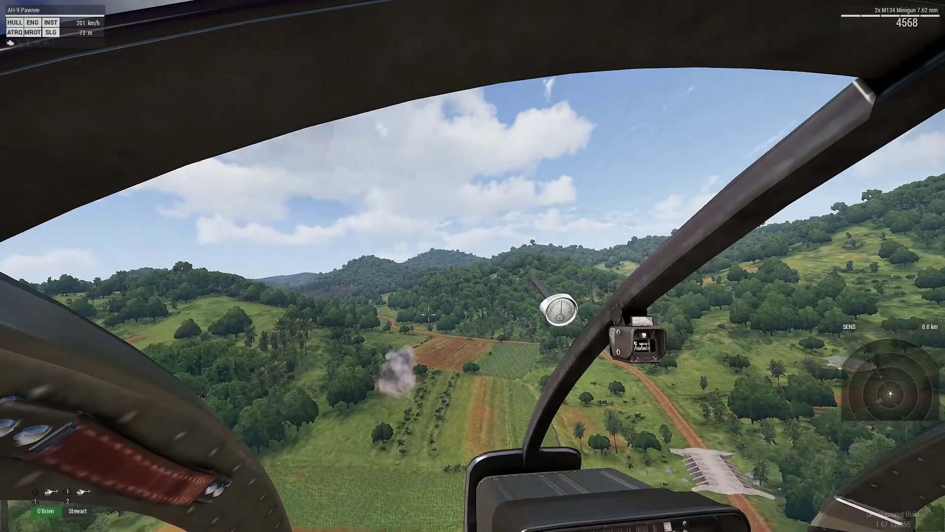
End the flight capture and copy the helicopter's recorded movement data to the clipboard.
key(Escape)
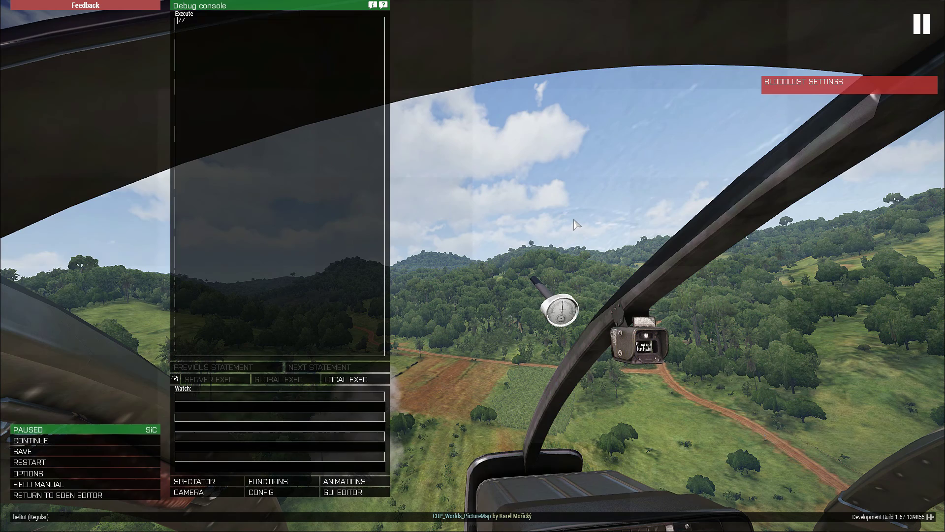
key(Escape)
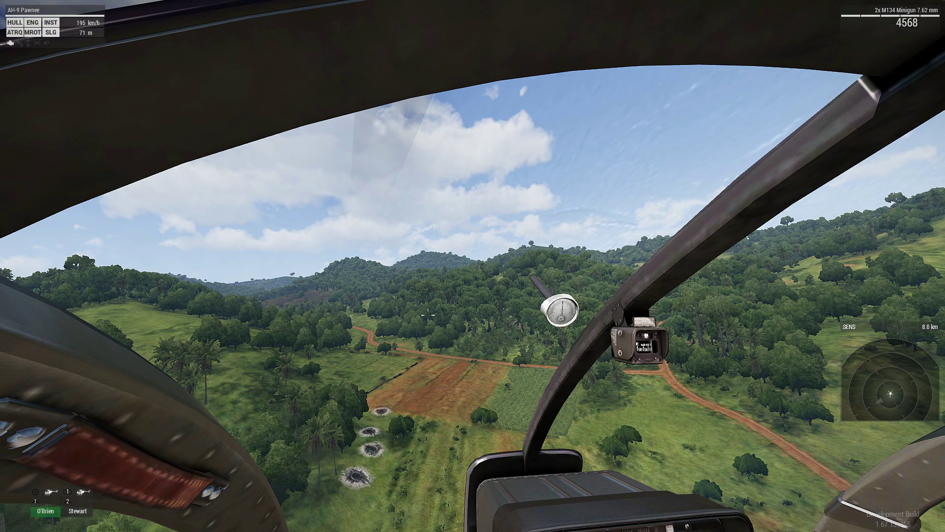
key(F1)
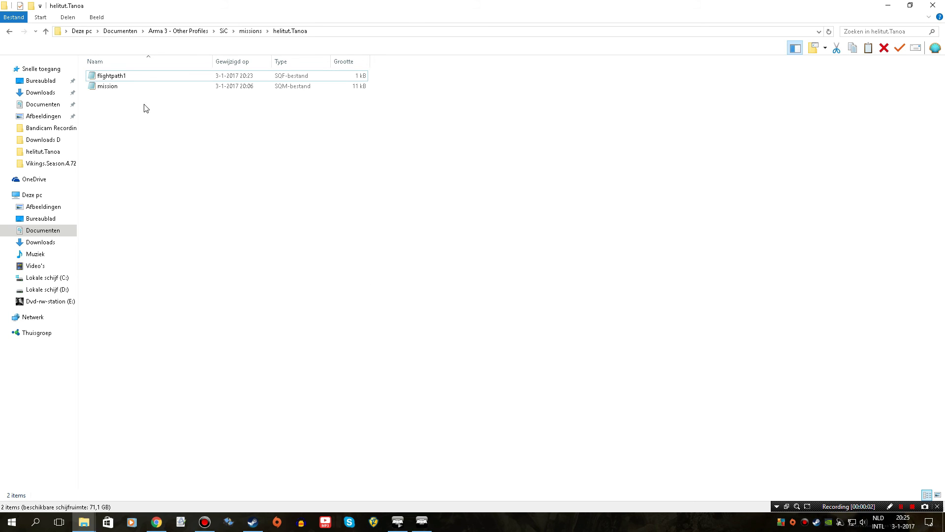
Open flightpath1, add blank lines after line one, and remove spaces before the semicolons.
double_click(121, 79)
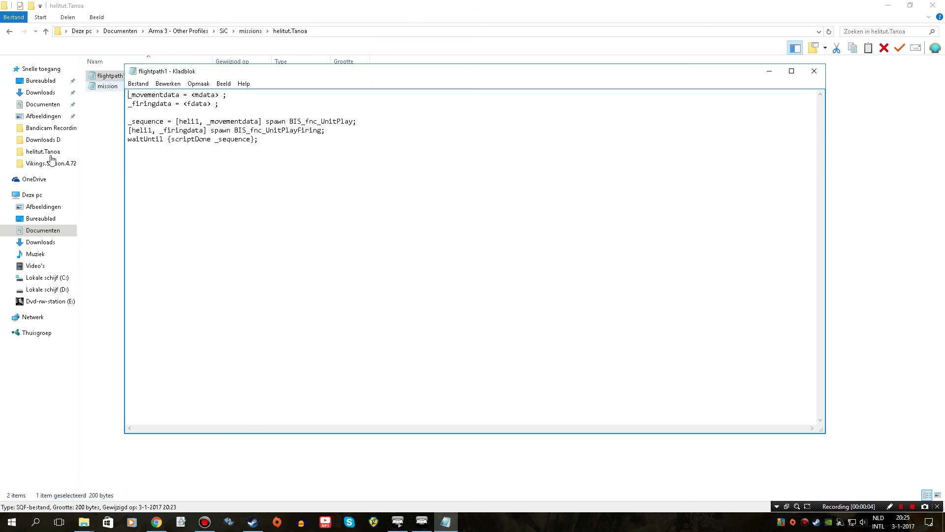
click(234, 94)
key(Return)
key(Return)
key(Return)
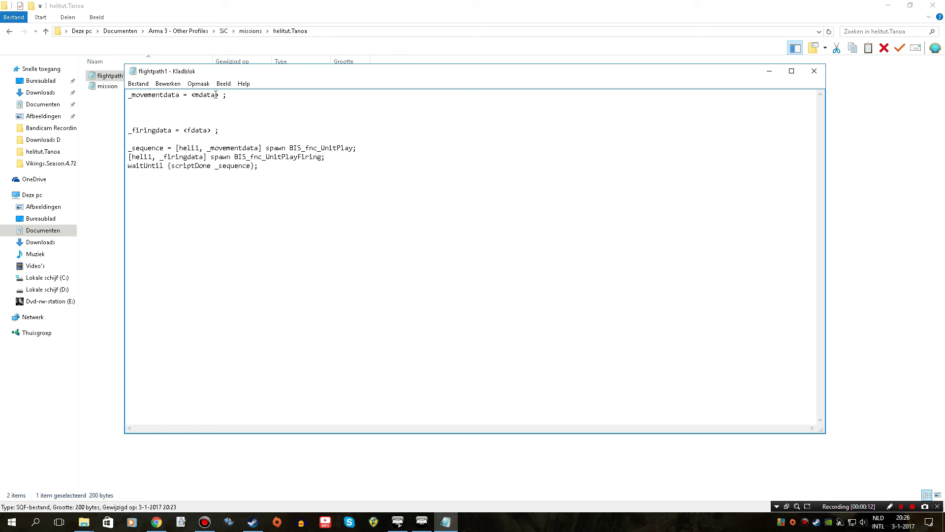
drag(220, 94, 191, 94)
click(224, 95)
key(BackSpace)
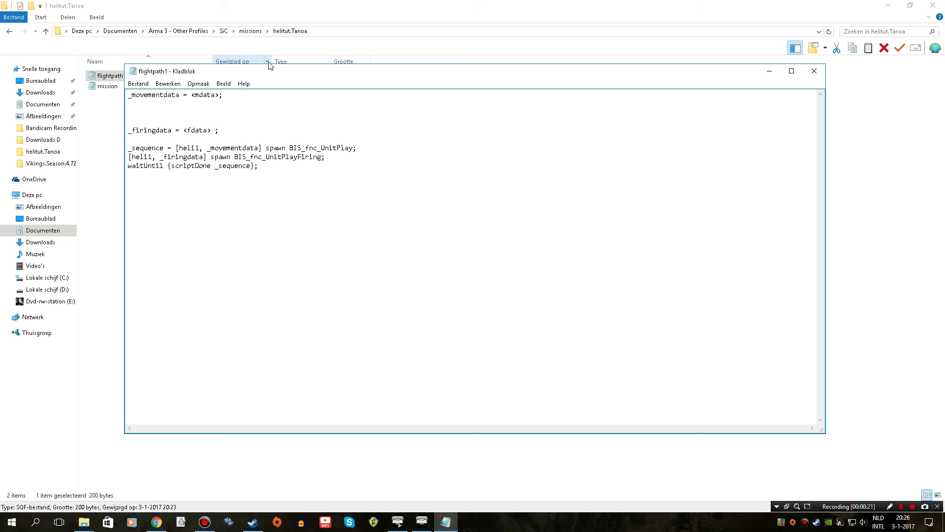
key(BackSpace)
Paste the movement data over <mdata>, save flightpath1, and return to Arma 3.
drag(220, 94, 191, 95)
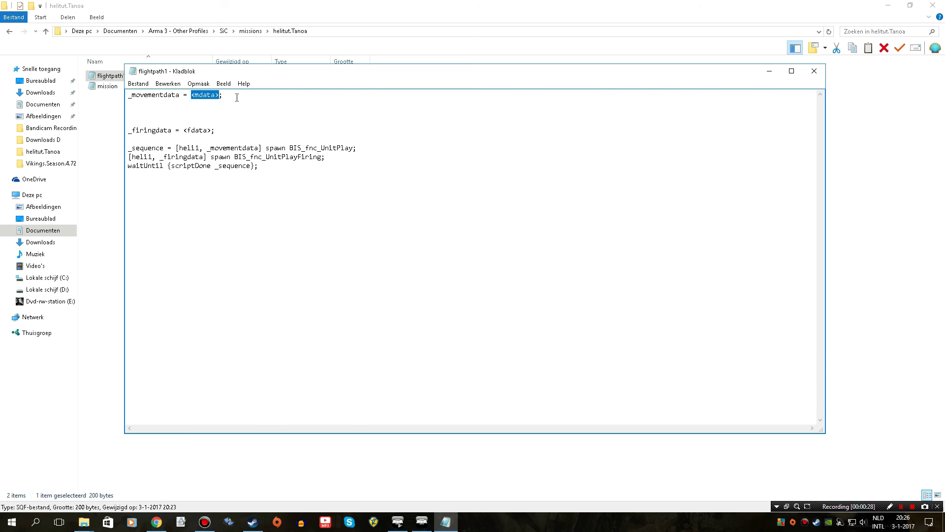
key(ctrl+v)
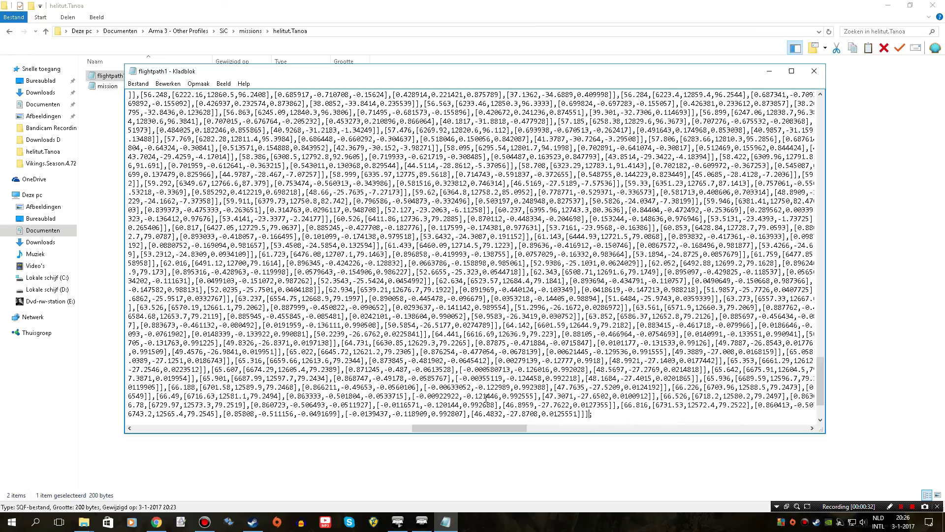
scroll(487, 394, down, 3)
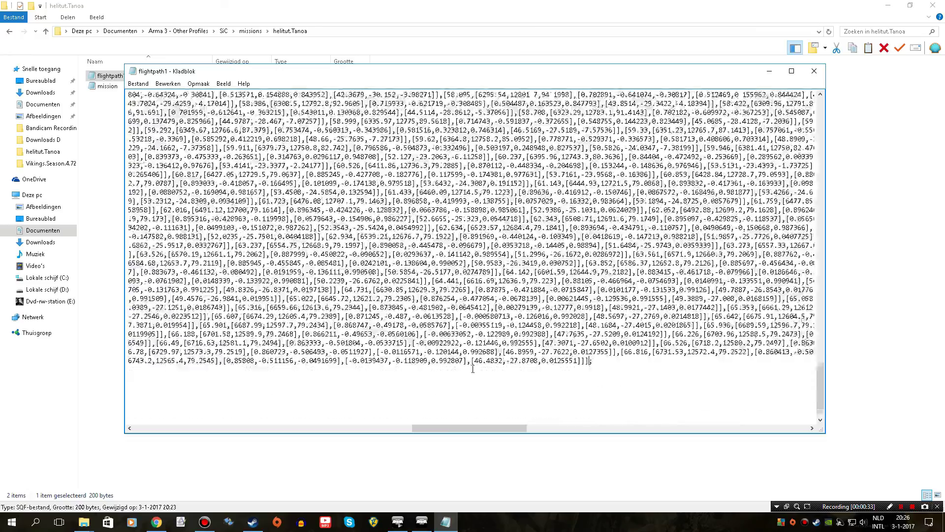
drag(466, 428, 202, 409)
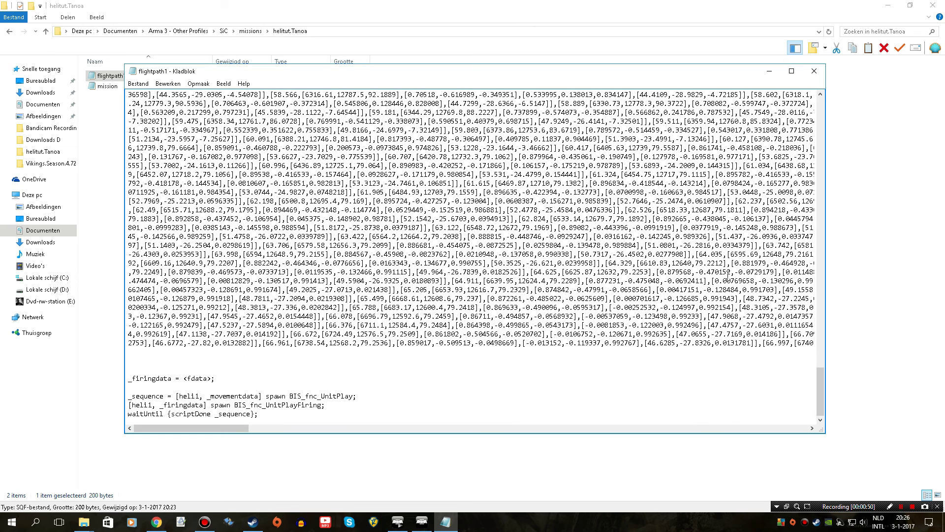
click(139, 85)
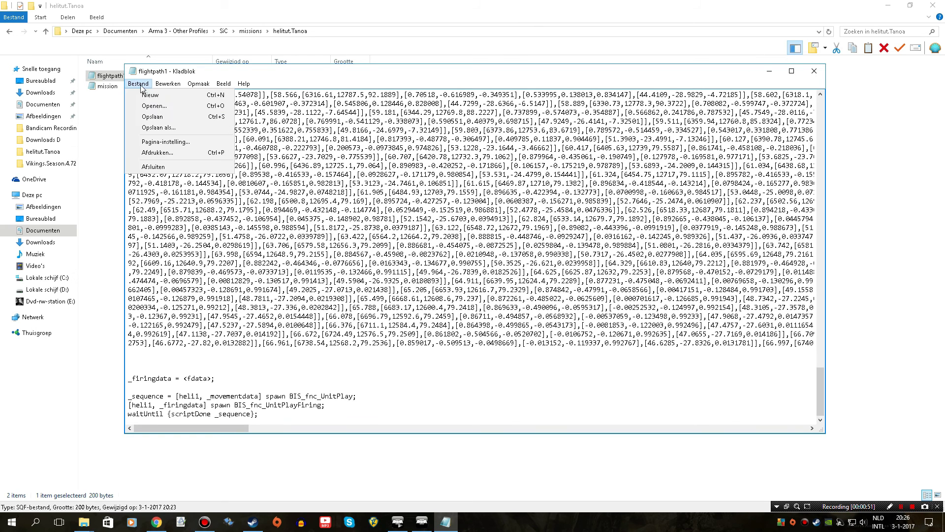
click(154, 116)
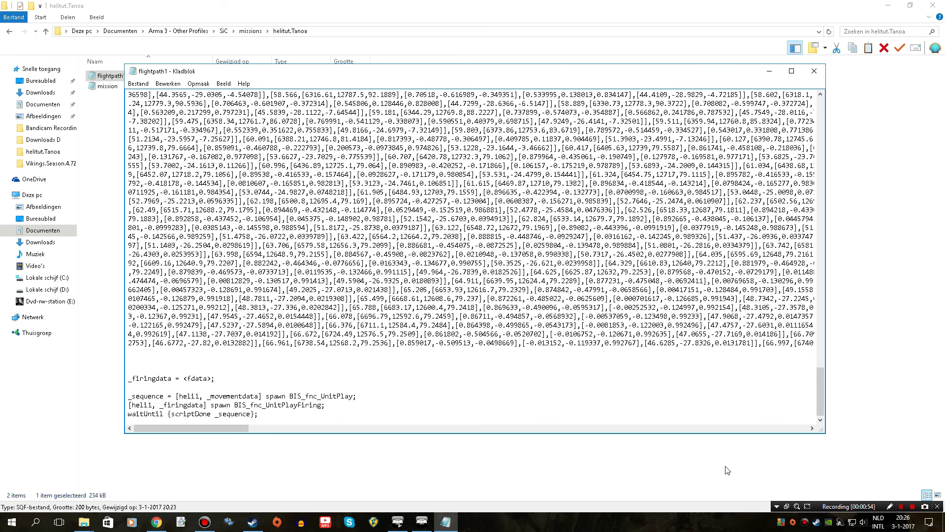
click(912, 506)
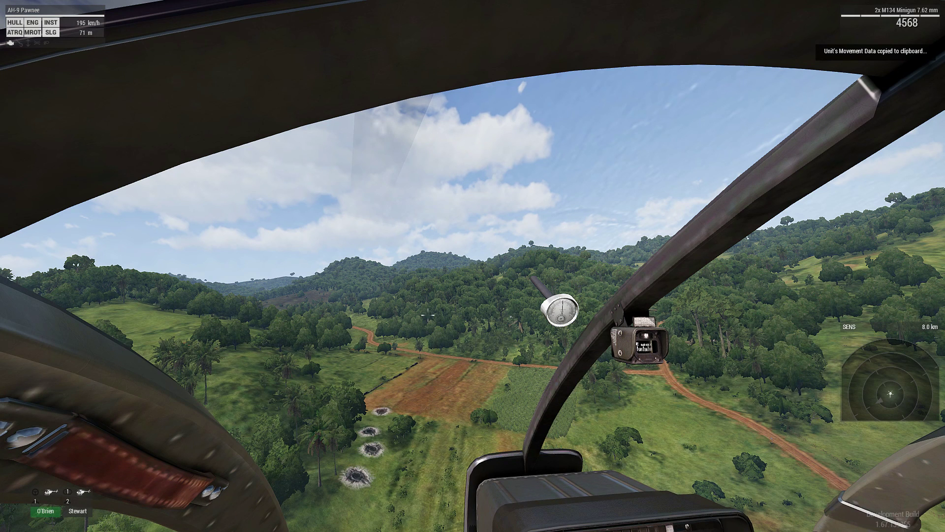
Copy the helicopter's weapon fire data to the clipboard and bring flightpath1 back up.
key(F2)
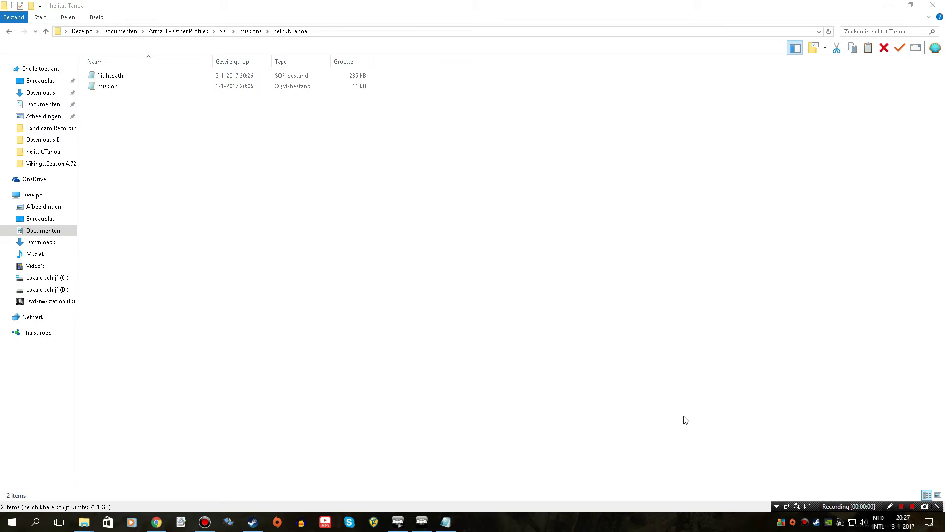
click(453, 521)
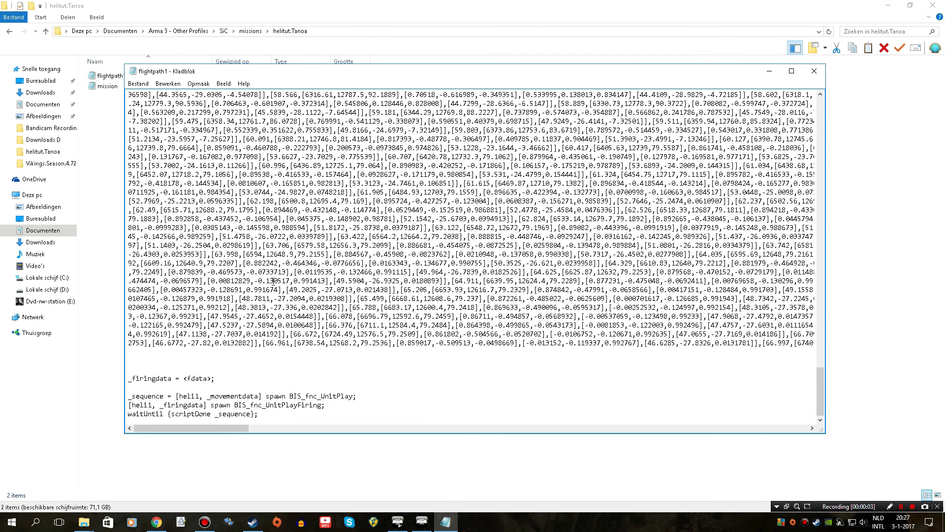
Paste the weapon fire data over the <fdata> placeholder in flightpath1.
drag(183, 378, 212, 379)
key(ctrl+v)
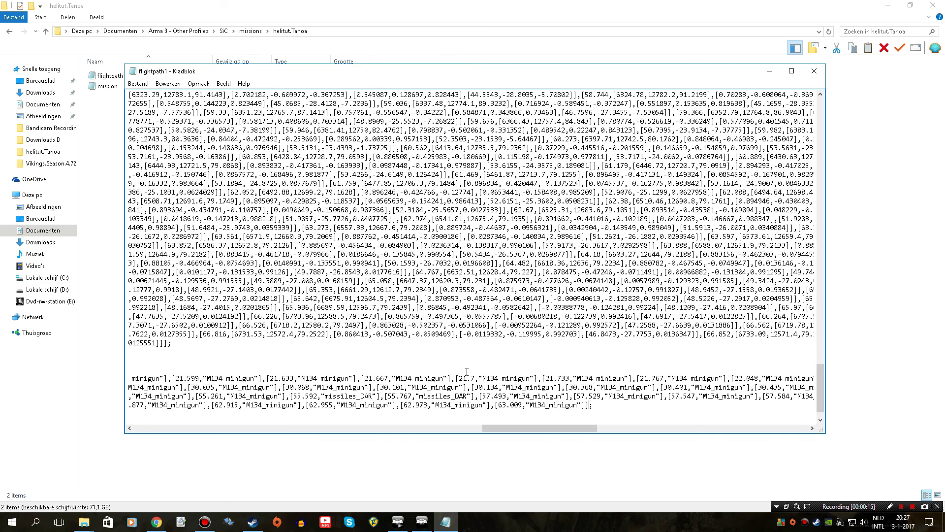
drag(533, 427, 325, 422)
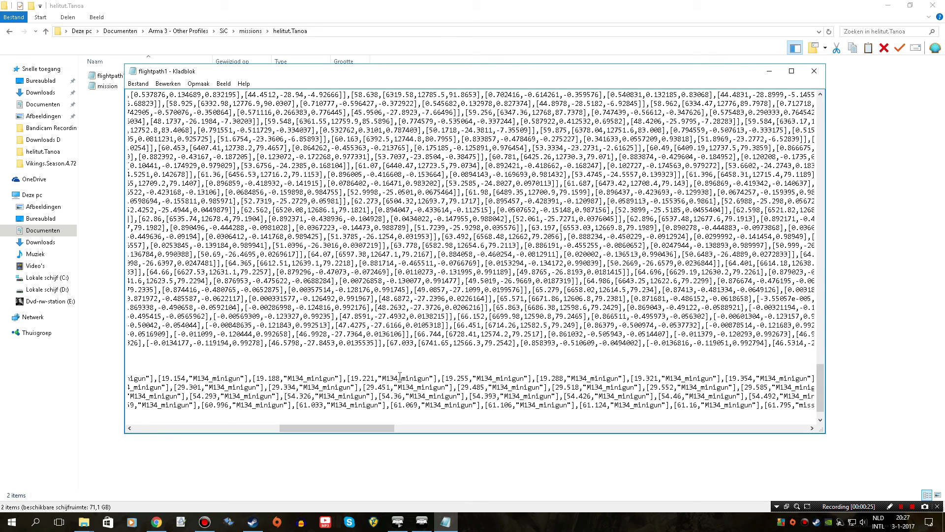
drag(374, 428, 218, 420)
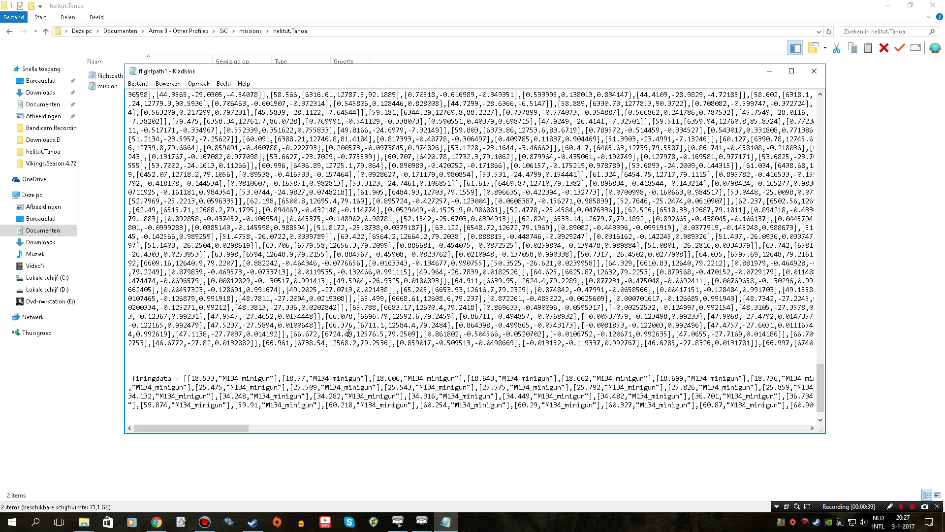
scroll(224, 394, up, 2)
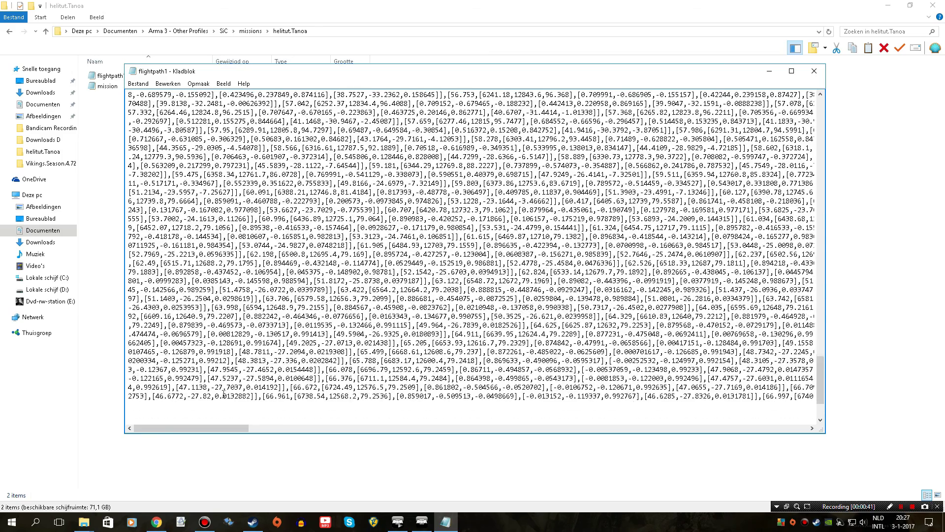
scroll(224, 393, down, 2)
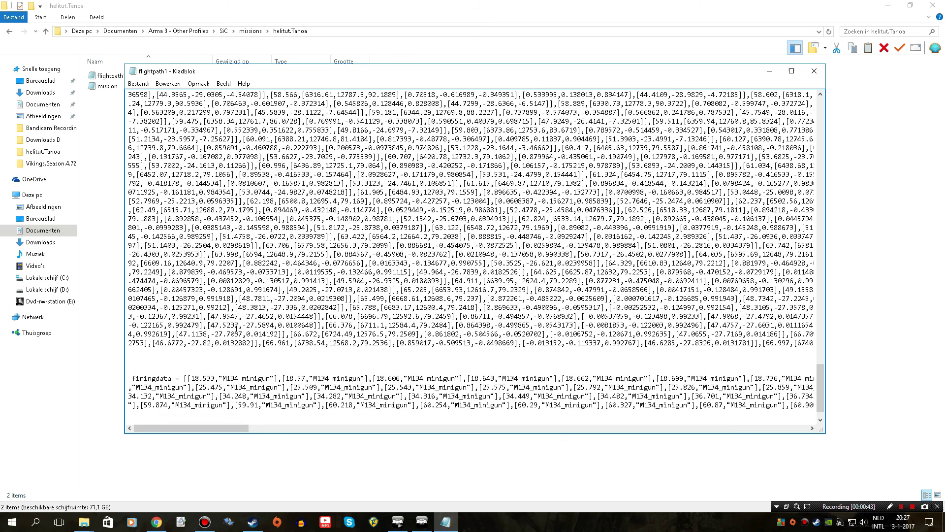
scroll(248, 307, down, 1)
Save flightpath1.sqf and close the Notepad window.
click(137, 84)
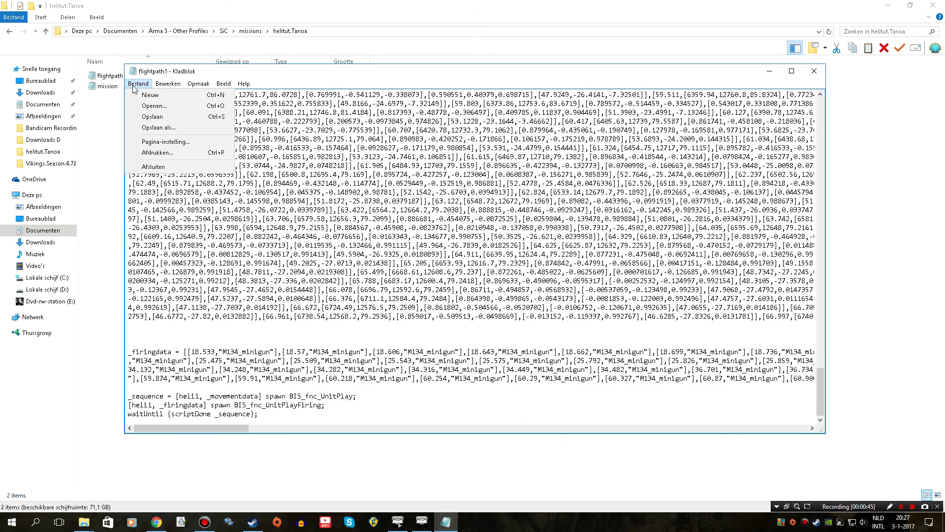
click(170, 117)
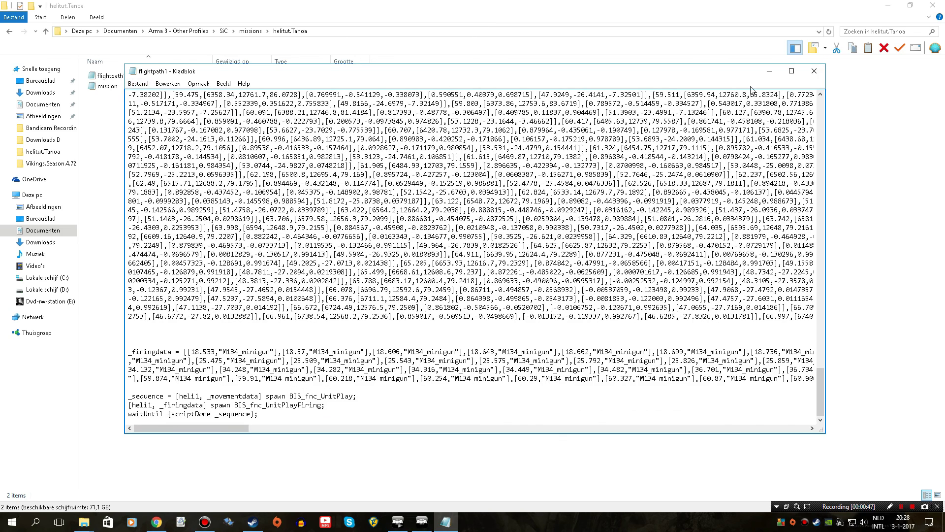
click(817, 72)
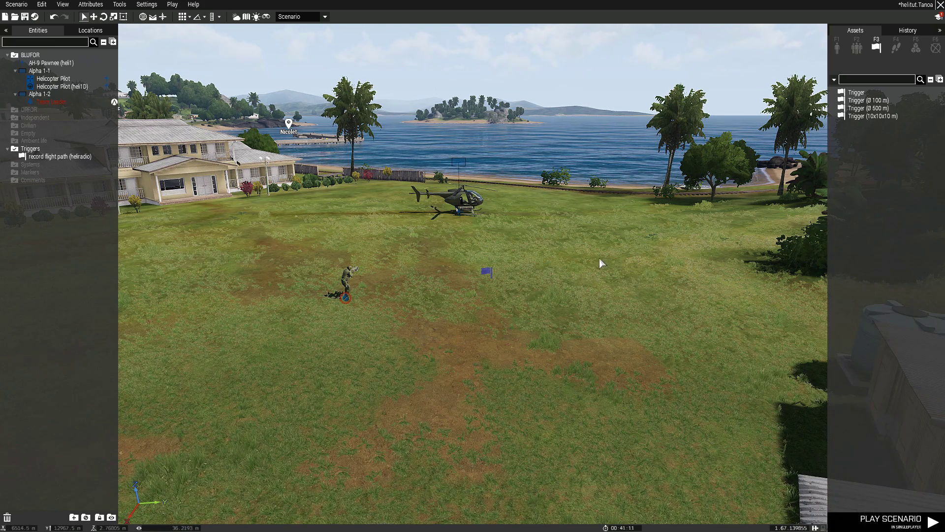
Place a trigger below the helicopter and set its activation to Radio Bravo.
click(859, 96)
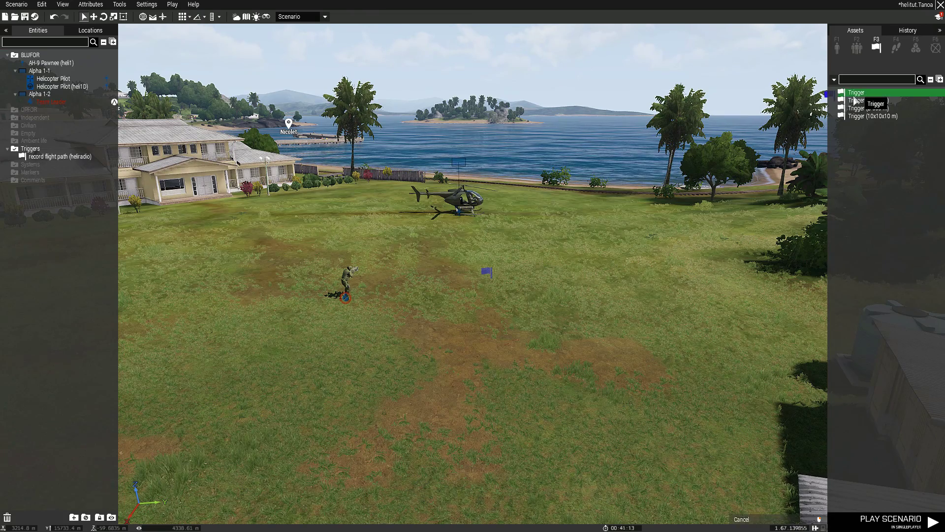
click(474, 316)
double_click(474, 316)
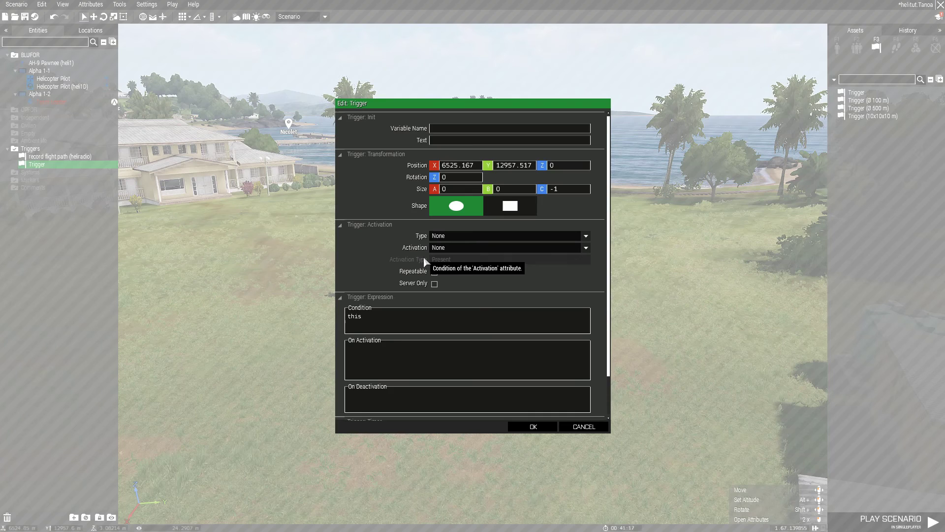
click(453, 248)
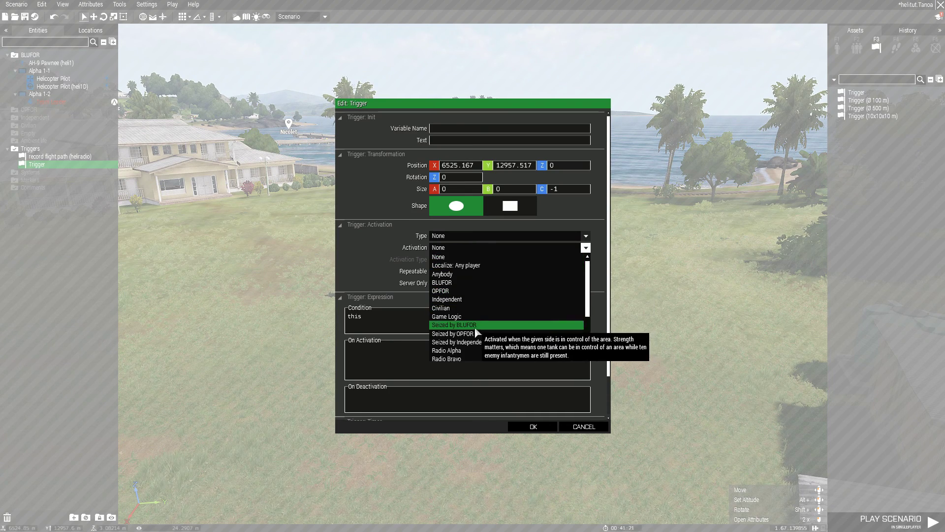
click(462, 358)
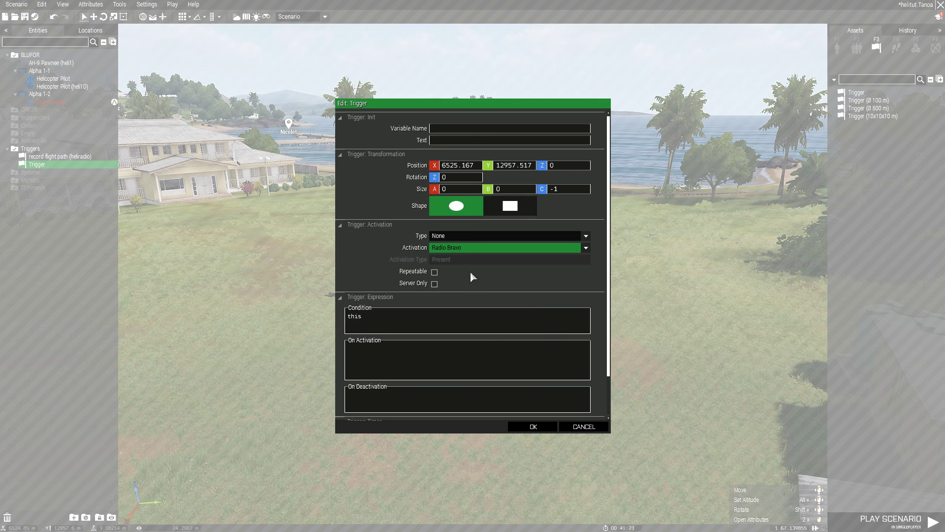
Name the trigger radio2, label it 'execute flight path', and run execVM "flightpath1.sqf" on activation.
click(463, 297)
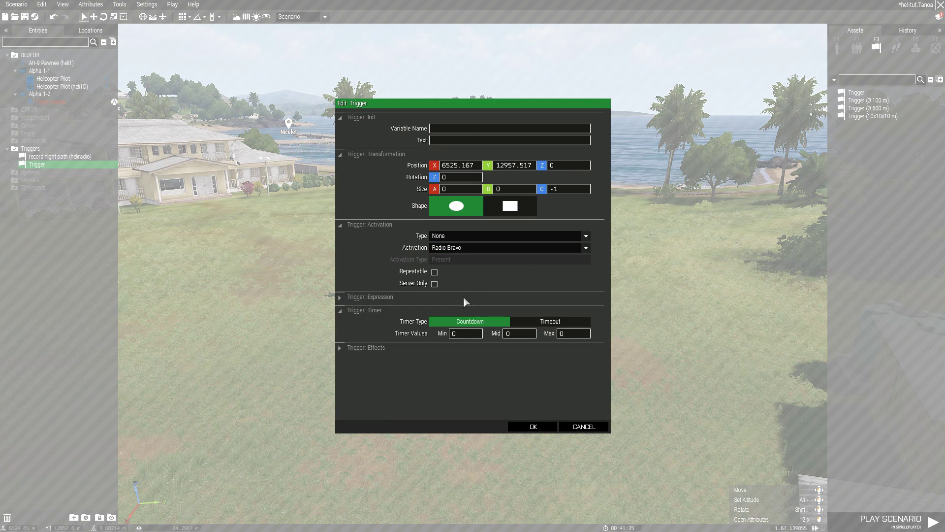
click(436, 297)
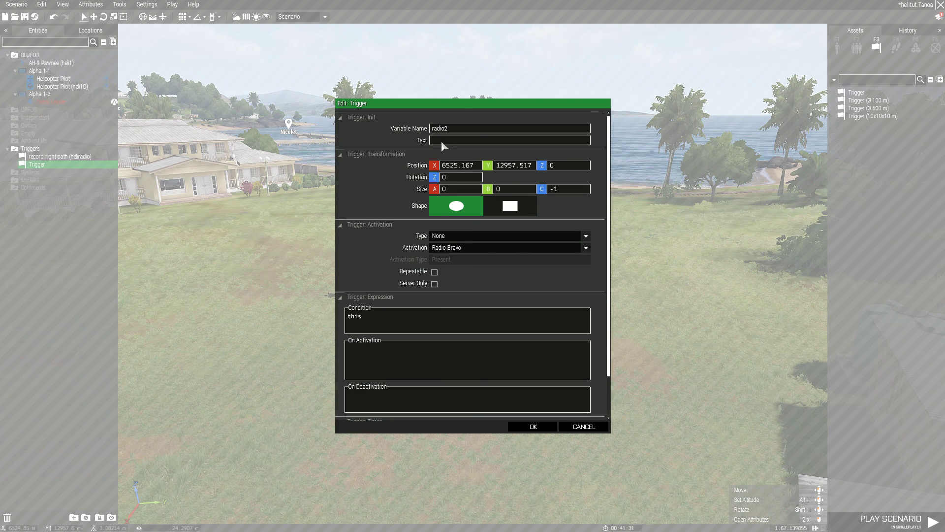
text(light path)
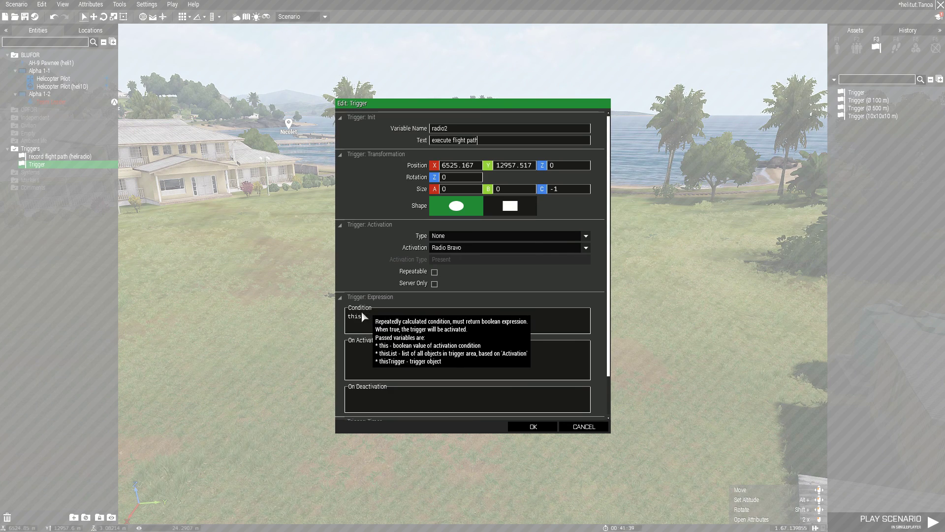
key(ctrl+v)
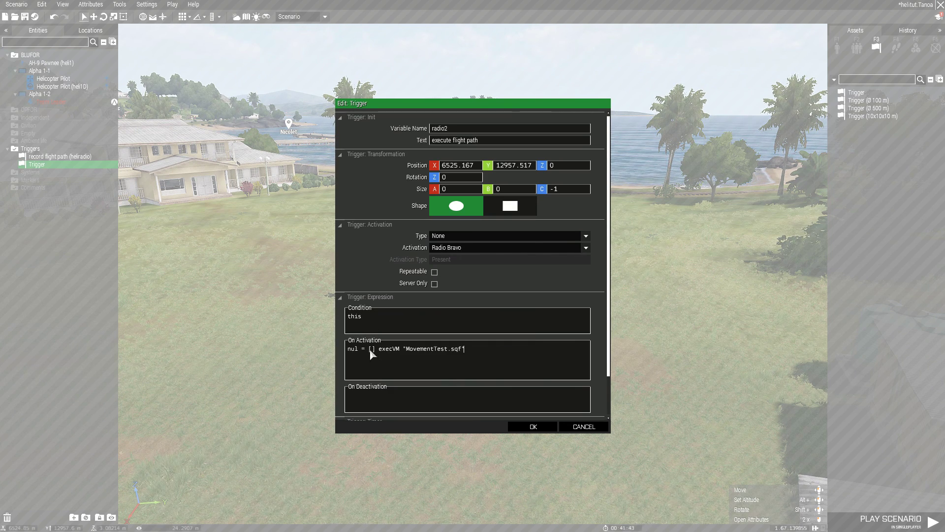
drag(448, 350, 413, 350)
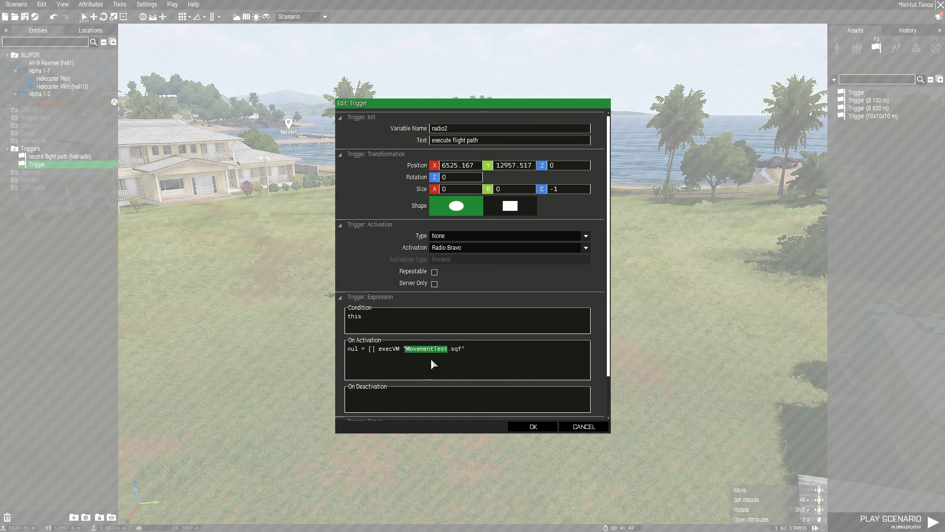
text(fla)
key(BackSpace)
text(ightpath1)
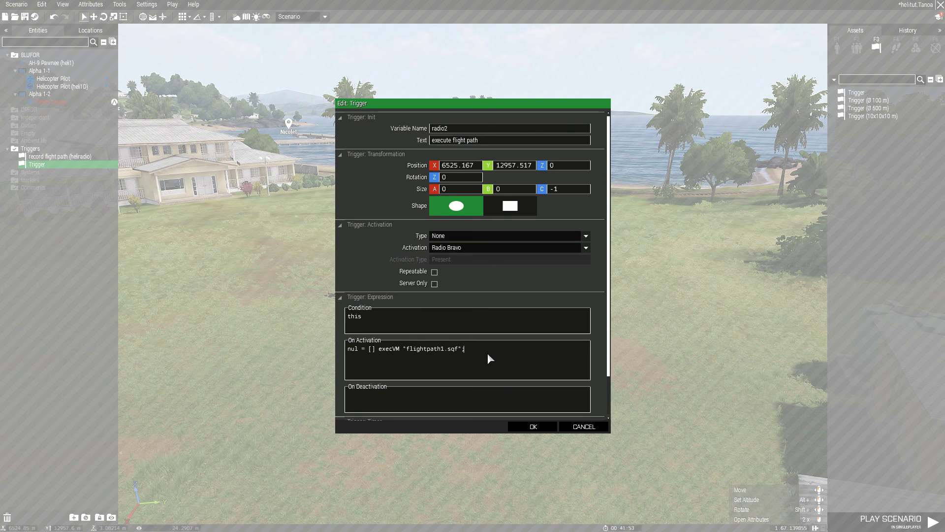
click(548, 427)
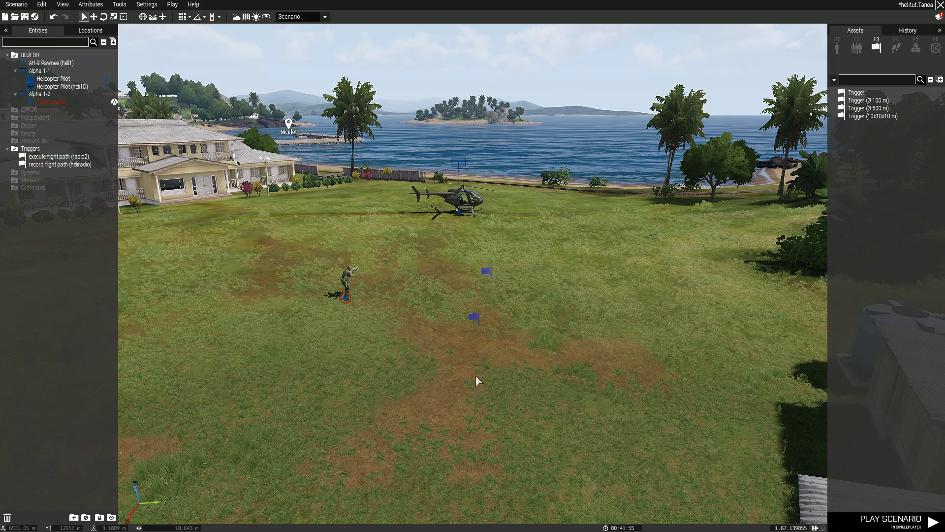